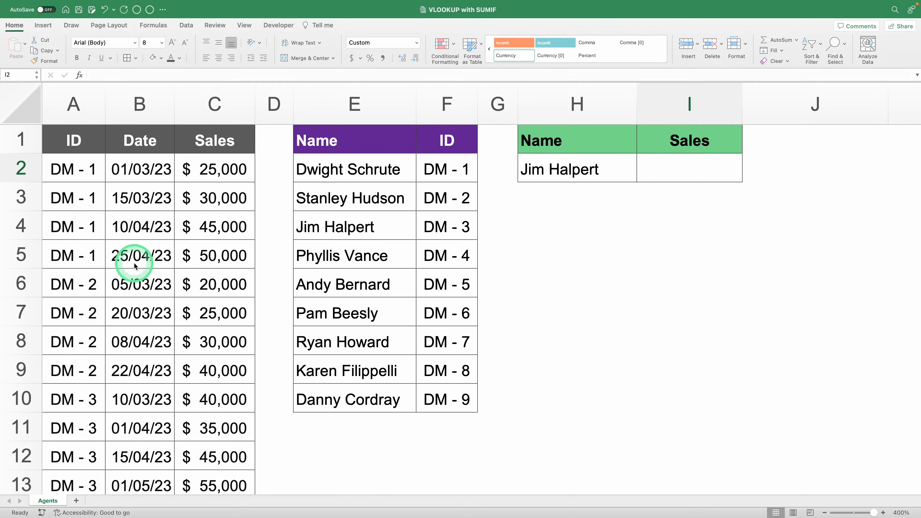
Examine the sales records in columns A to C, the agent name and ID table, and the Name and Sales result table
left_click(135, 264)
key("super+a")
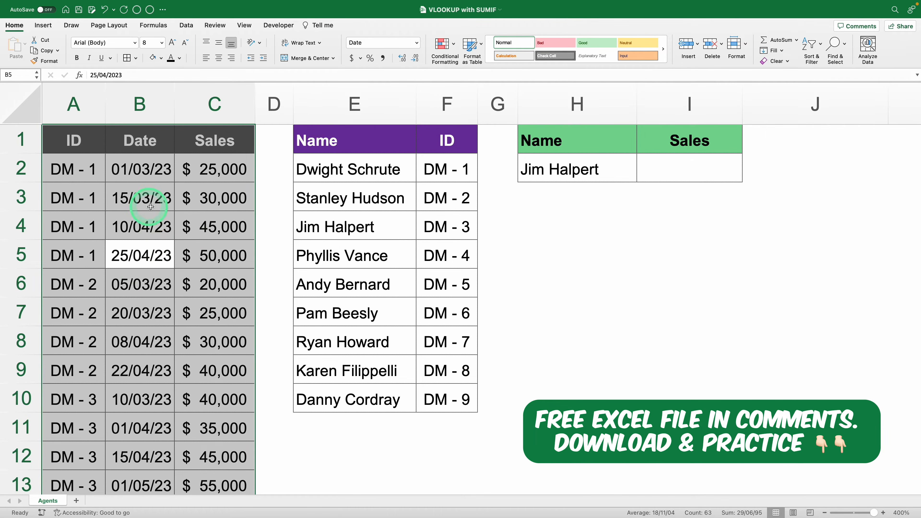
left_click(156, 212)
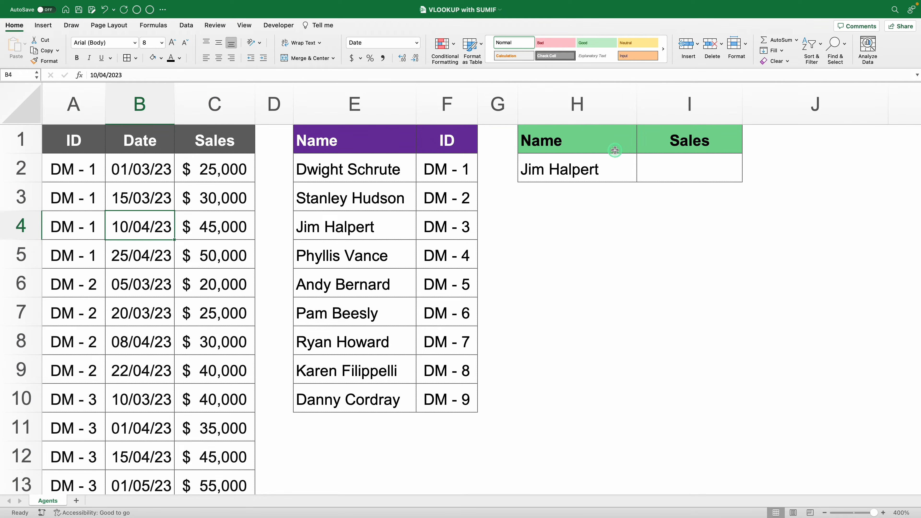
left_click(615, 149)
left_click_drag(615, 150, 645, 160)
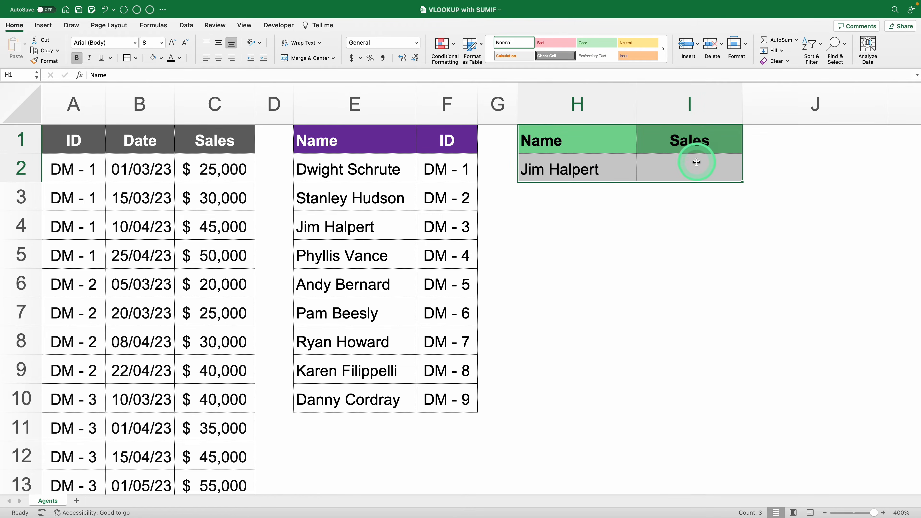
left_click(562, 143)
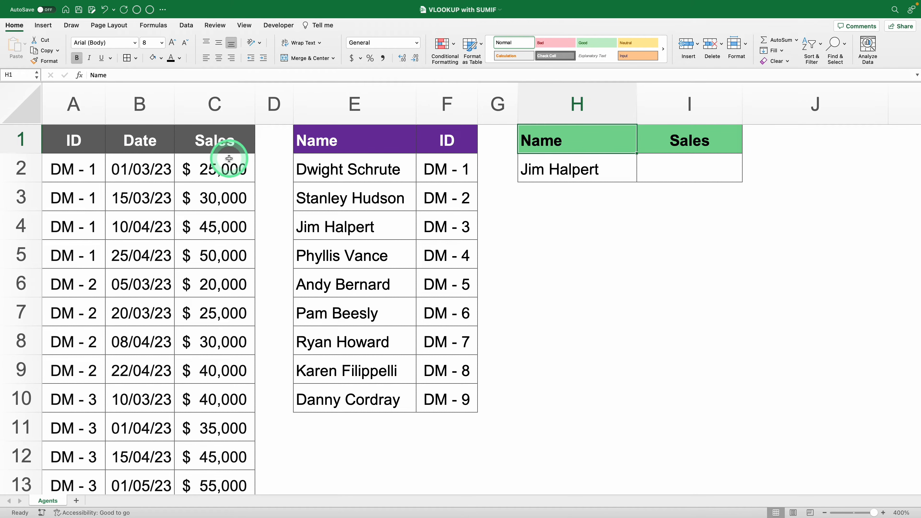
left_click(208, 151)
key("super+a")
left_click(82, 112)
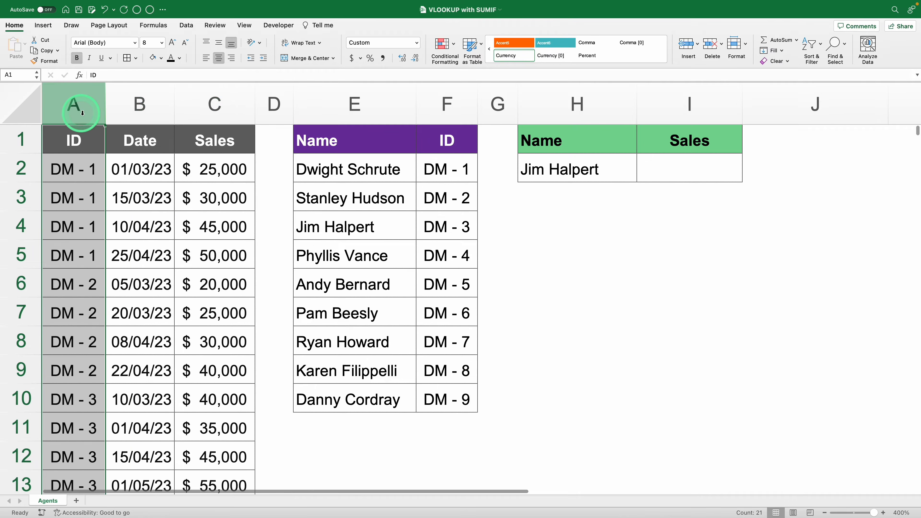
left_click(142, 114)
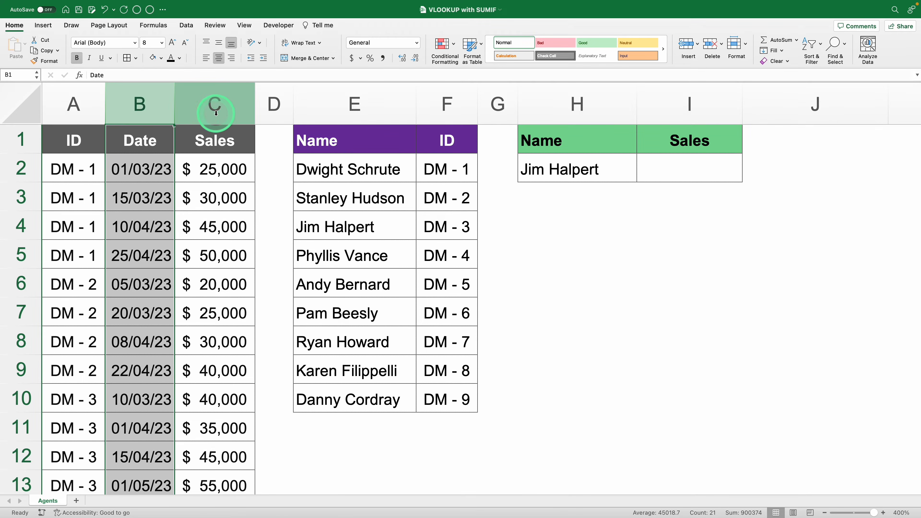
left_click(215, 101)
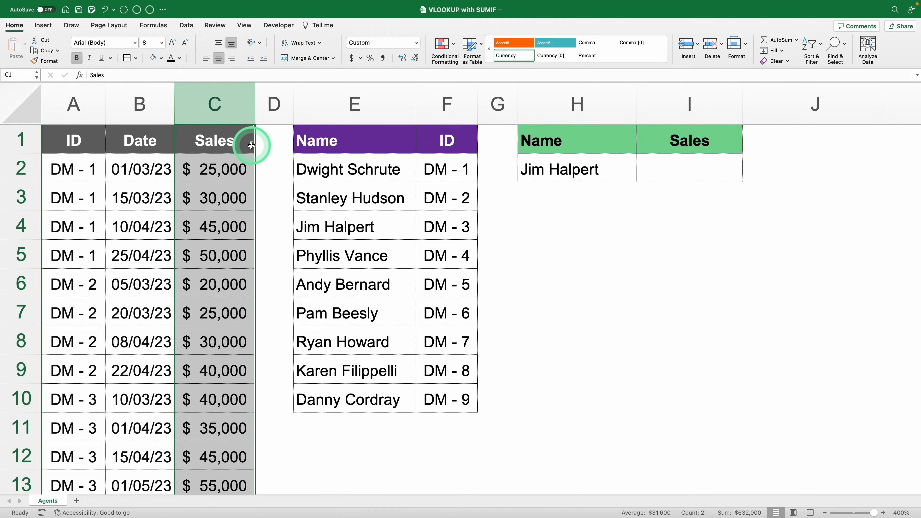
left_click(444, 106)
left_click(360, 103)
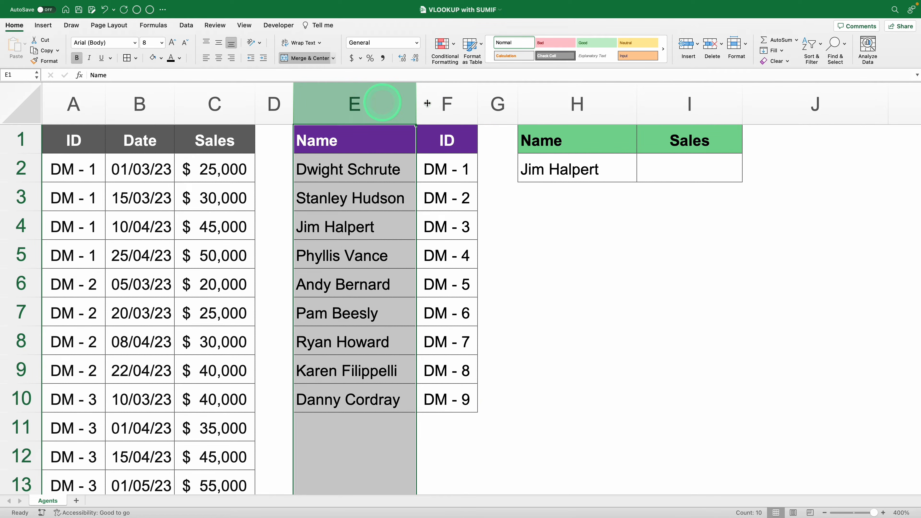
left_click(608, 138)
left_click(693, 165, "shift")
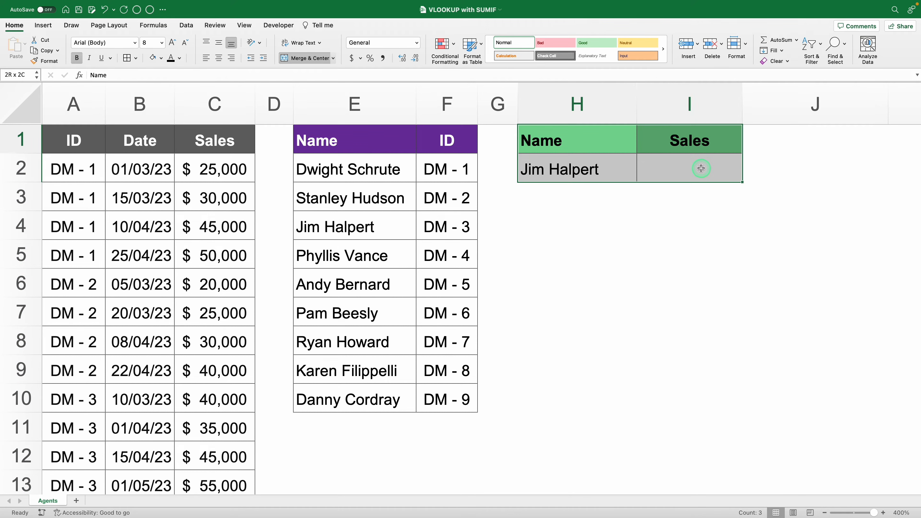
left_click(561, 166)
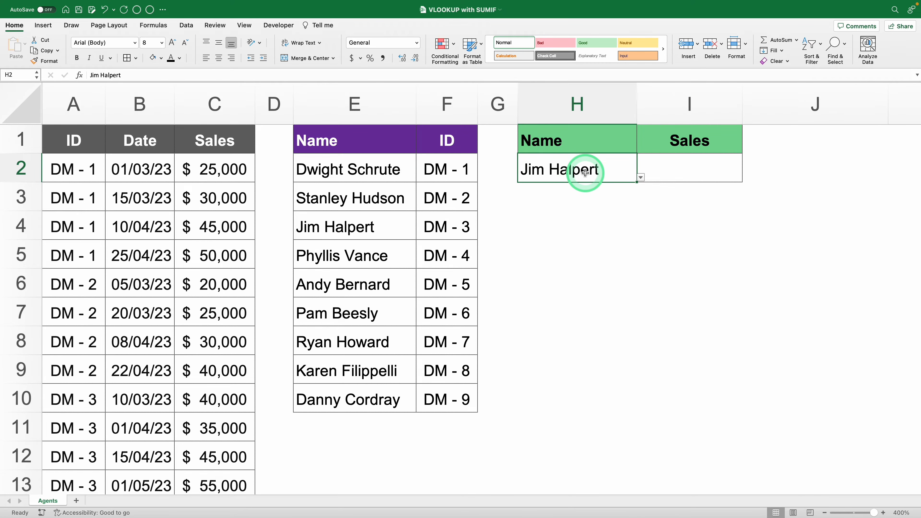
Try the nested formula =SUMIF(IDs,VLOOKUP(NameWanted,CodeFinder,2,FALSE),Sales) in the Sales result cell I2
left_click(670, 163)
double_click(670, 161)
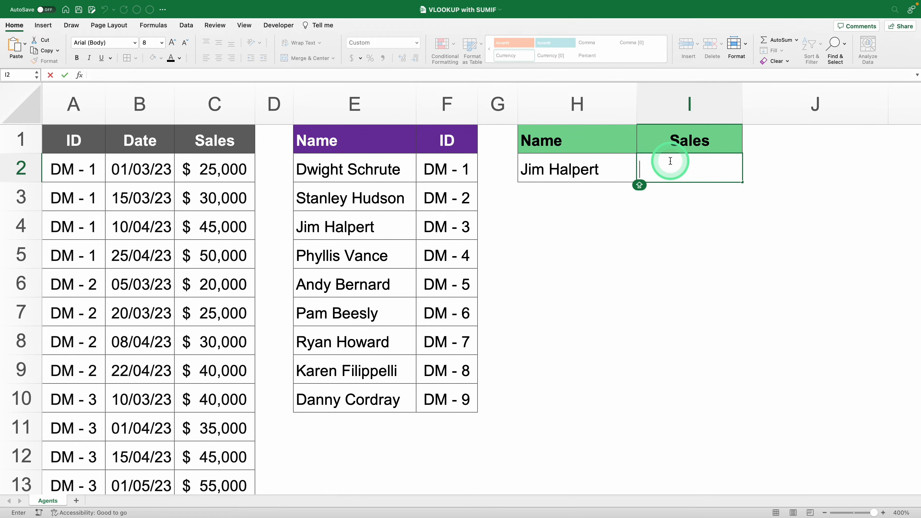
type("=SUMIF(IDs,VLOOKUP(NameWanted,CodeFinder,2,FALSE),Sales)")
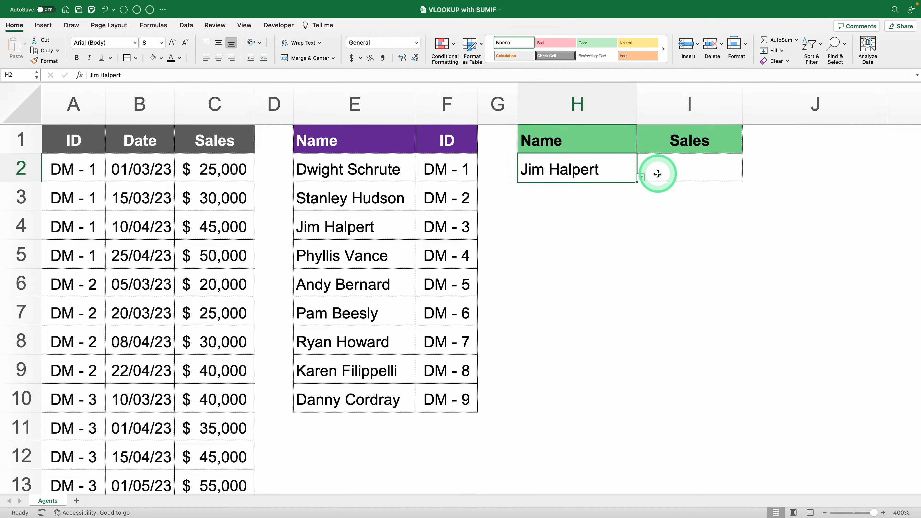
Define the named range Sales for the filled Sales column, starting at its header in C1
left_click(238, 139)
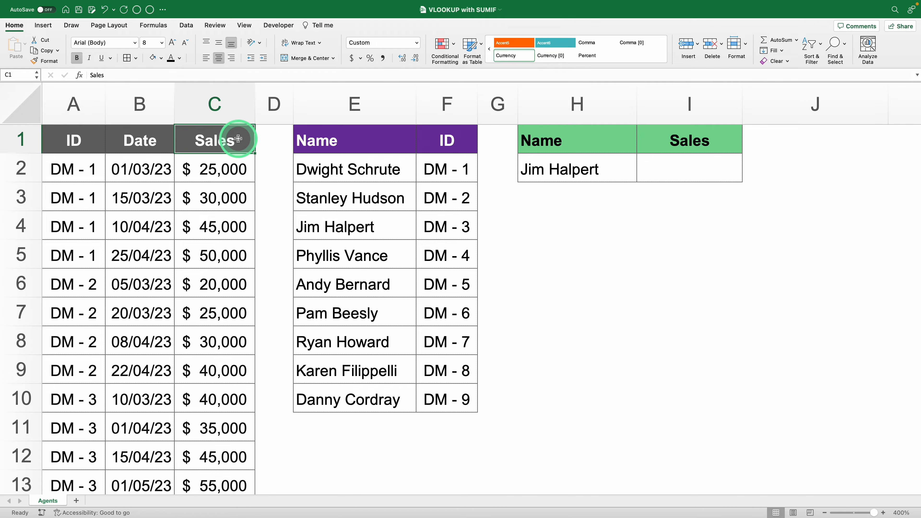
key("ctrl+shift+Down")
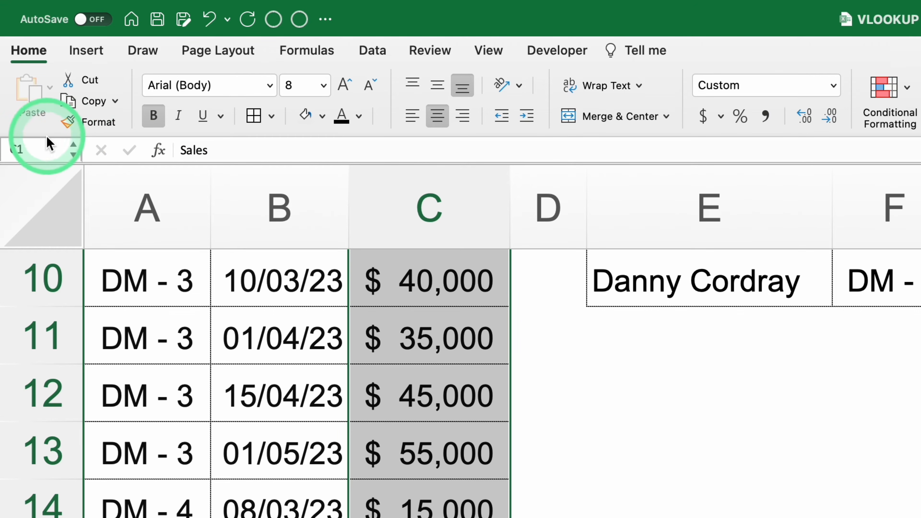
left_click(42, 147)
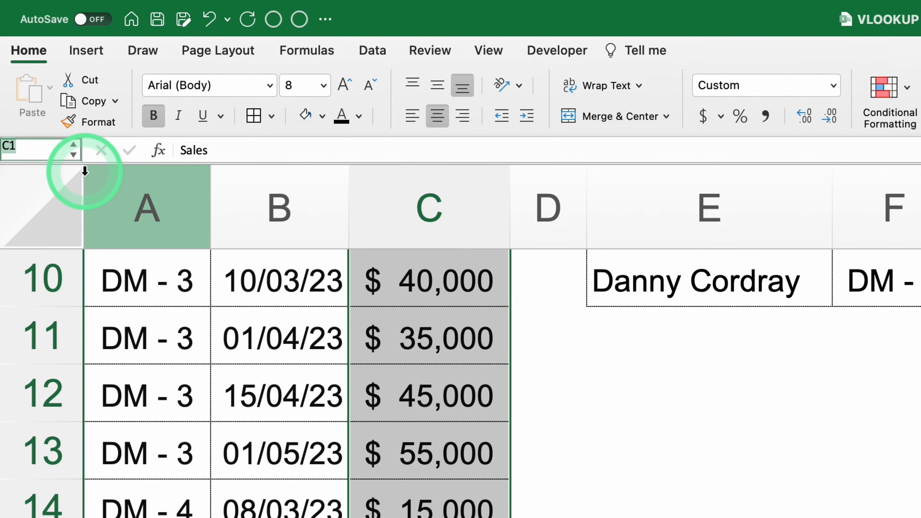
type("Sales")
key("Return")
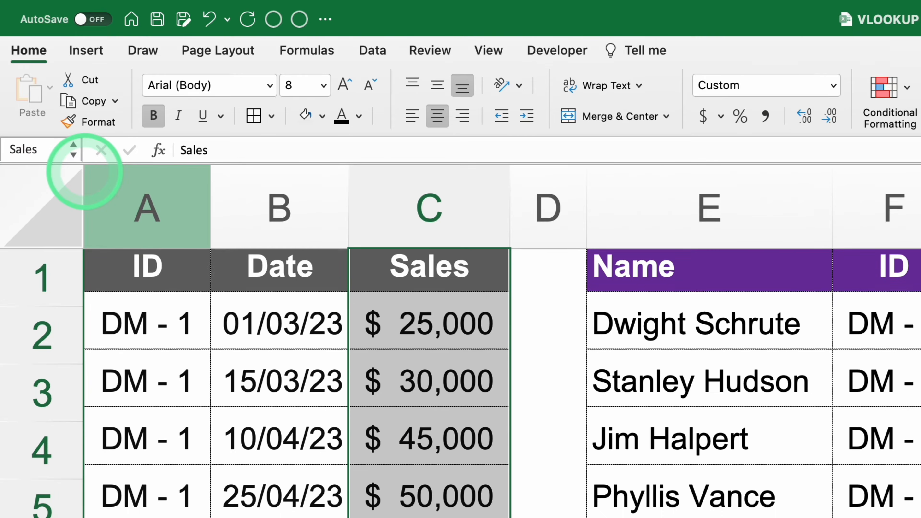
Define the named range IDs for the filled ID column, starting at its header in A1
left_click(165, 276)
key("super+shift+Down")
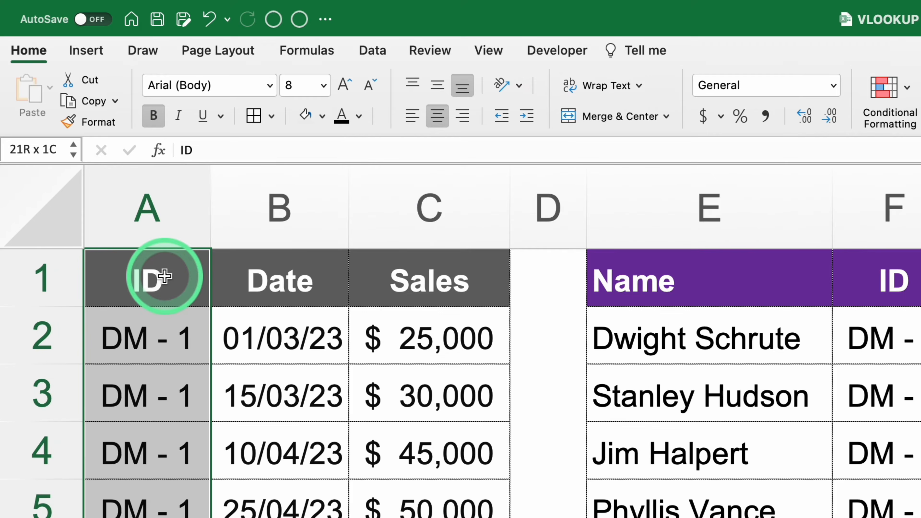
left_click(41, 149)
type("IDs")
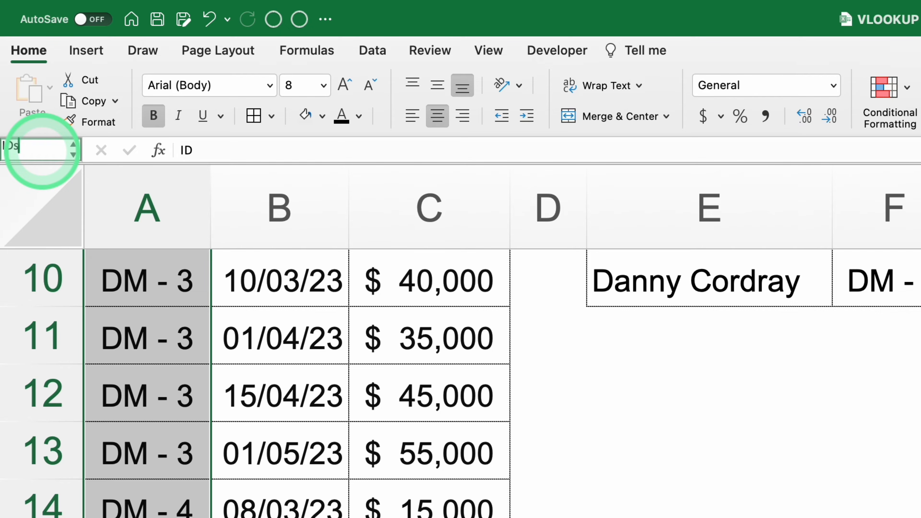
key("Return")
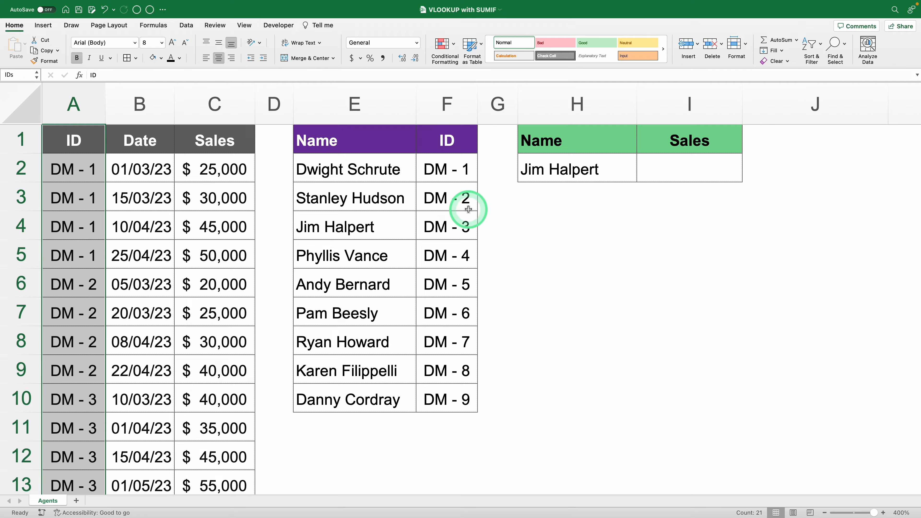
Enter the formula =SUMIF(IDs,"DM - 3",Sales) in I2 to total the sales for that agent ID
left_click(673, 172)
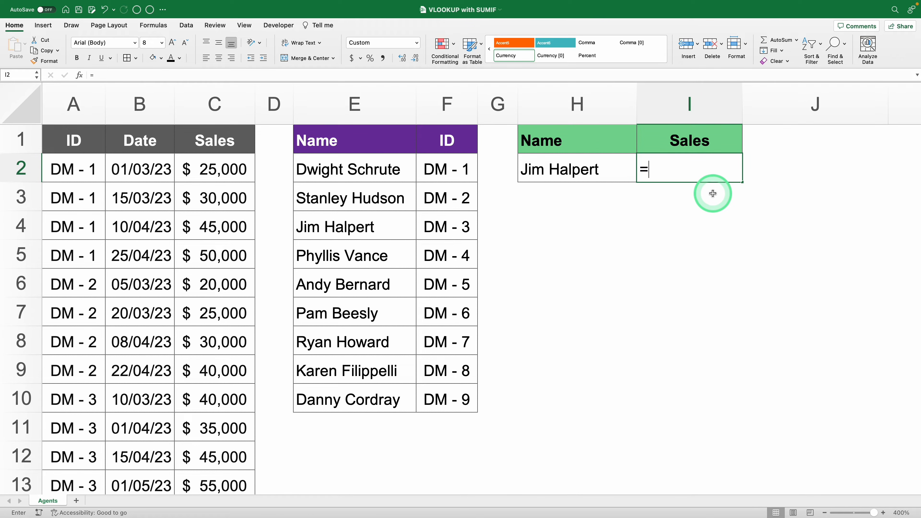
type("sumif")
key("Tab")
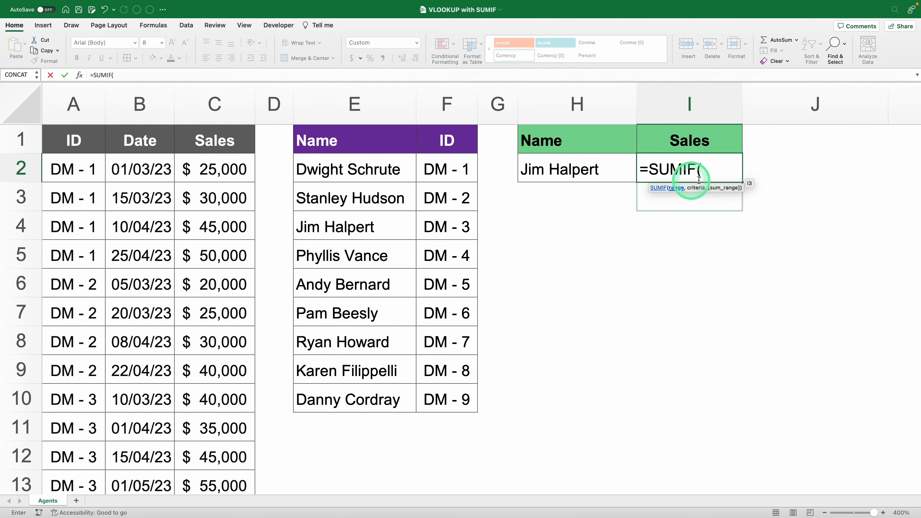
type("i")
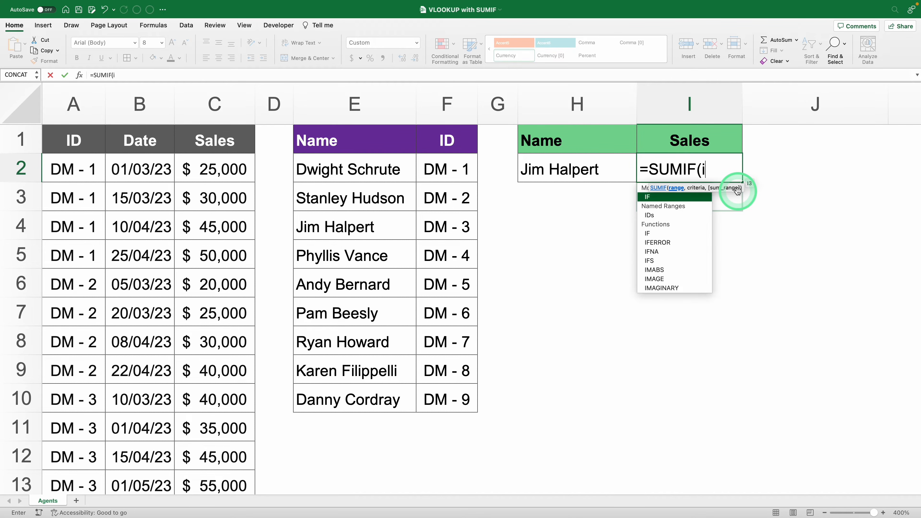
type("ds")
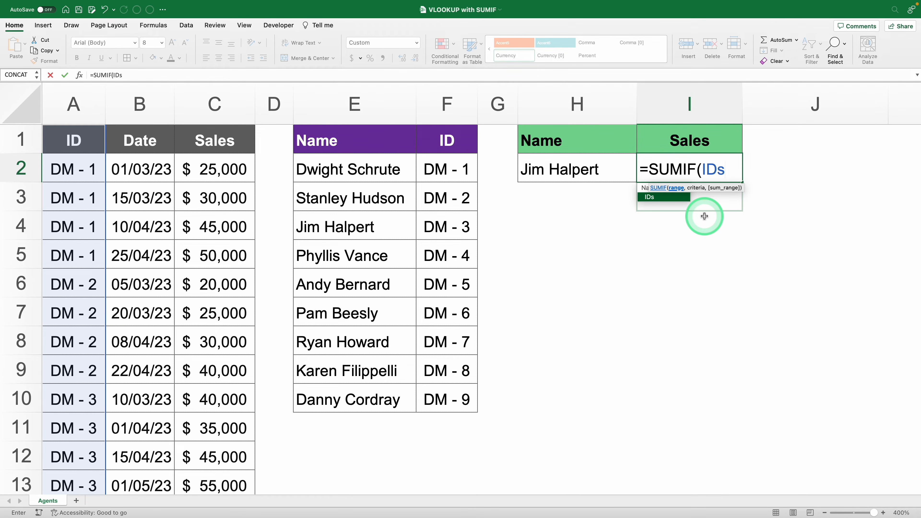
type(",\"DM - 3")
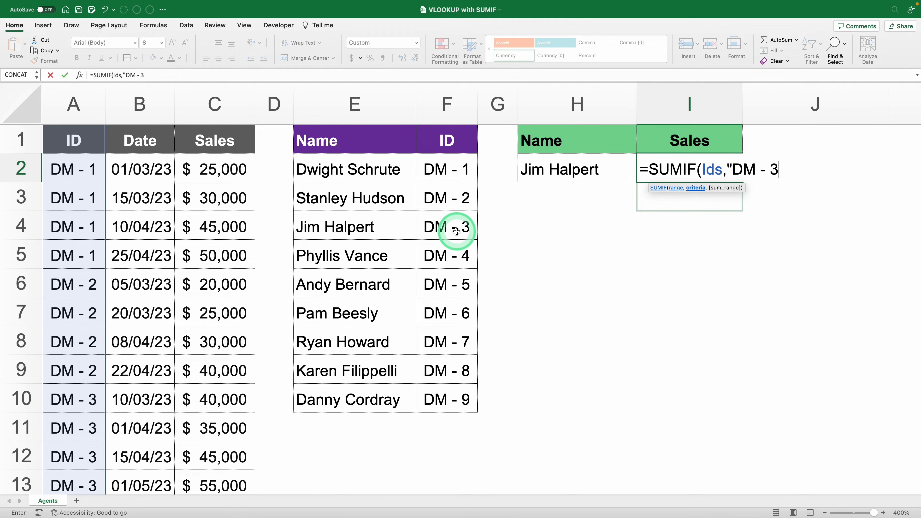
type("\",")
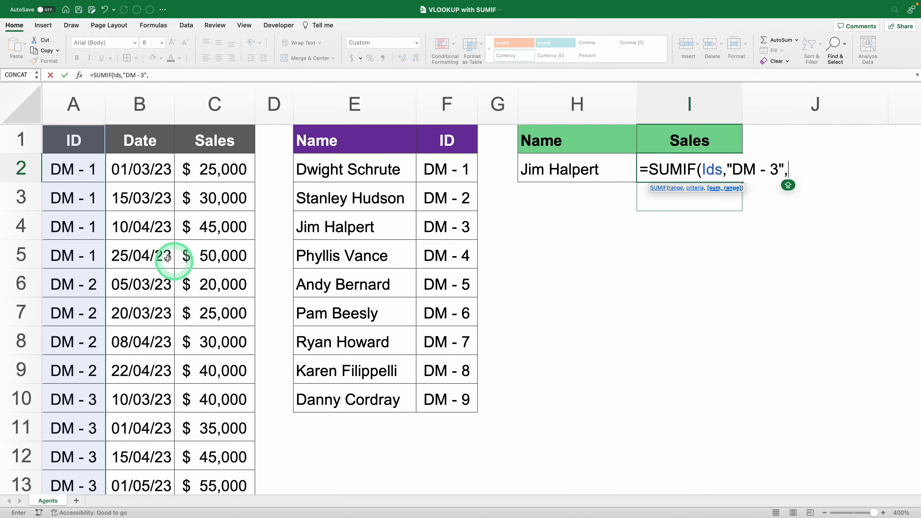
type("Sales")
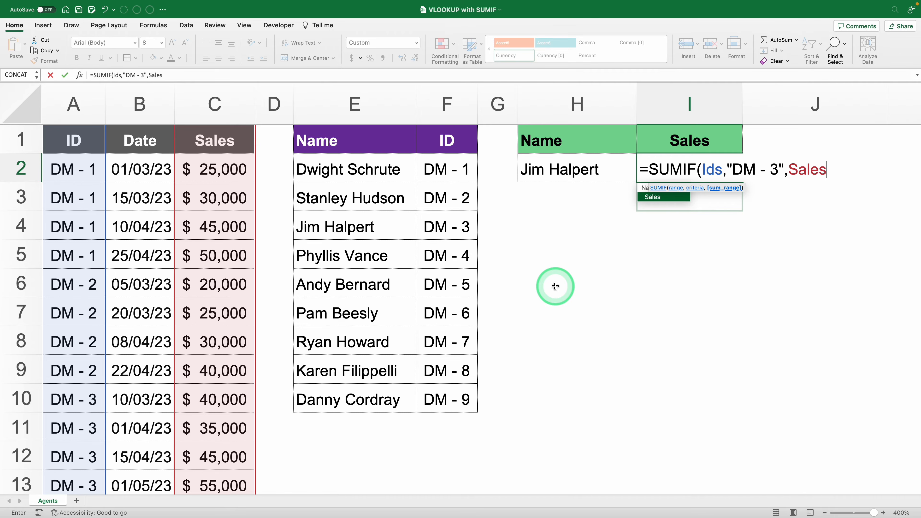
type(")")
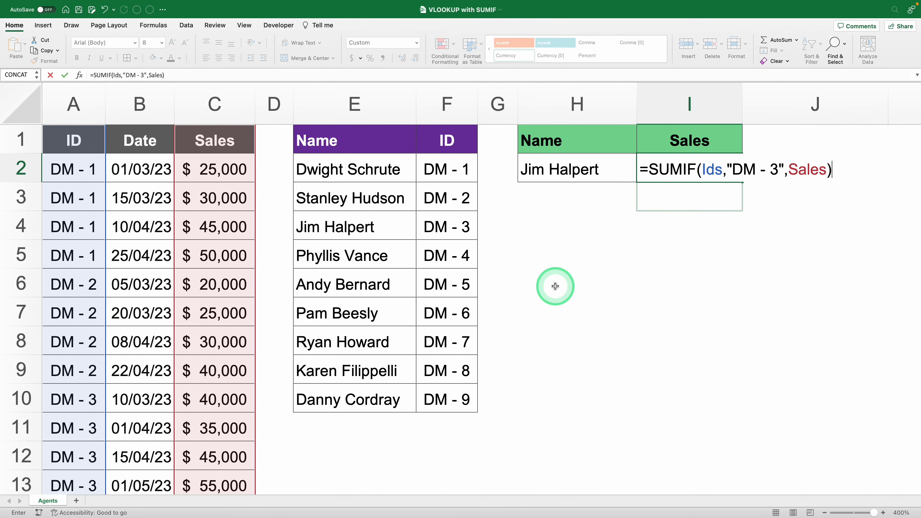
key("Return")
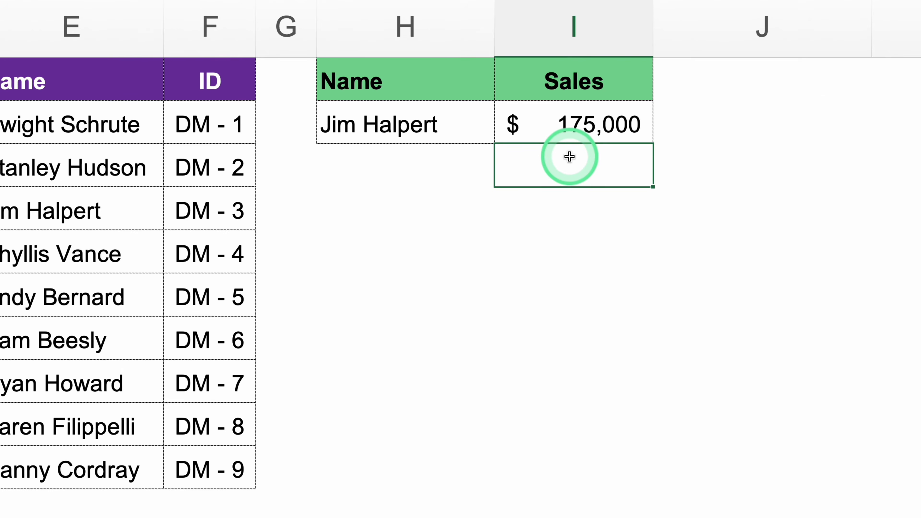
Change the lookup name in H2 to the agent with ID DM - 1 and inspect the SUMIF formula in I2
left_click(597, 168)
left_click(500, 137)
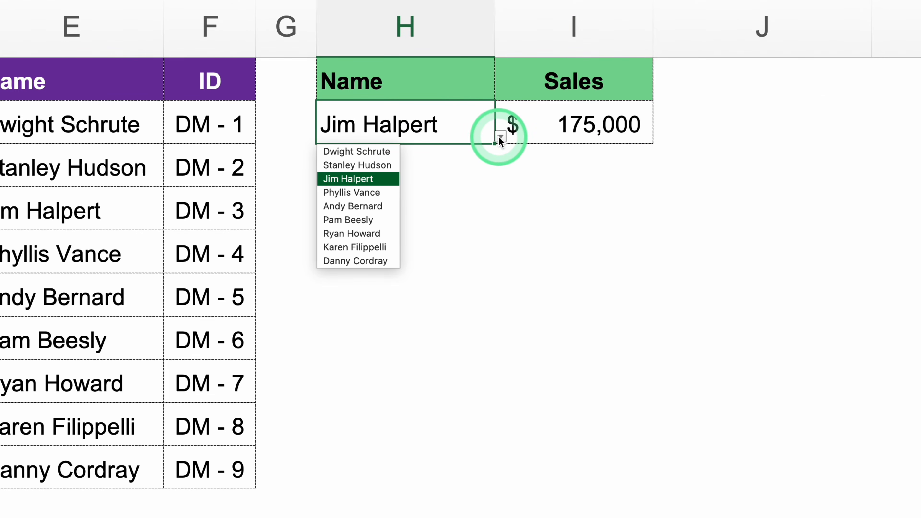
left_click(359, 149)
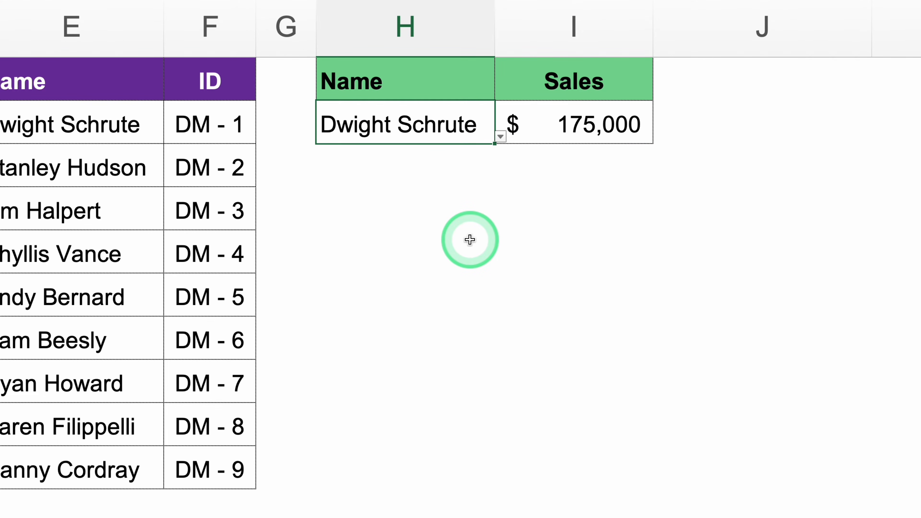
left_click(471, 238)
double_click(576, 129)
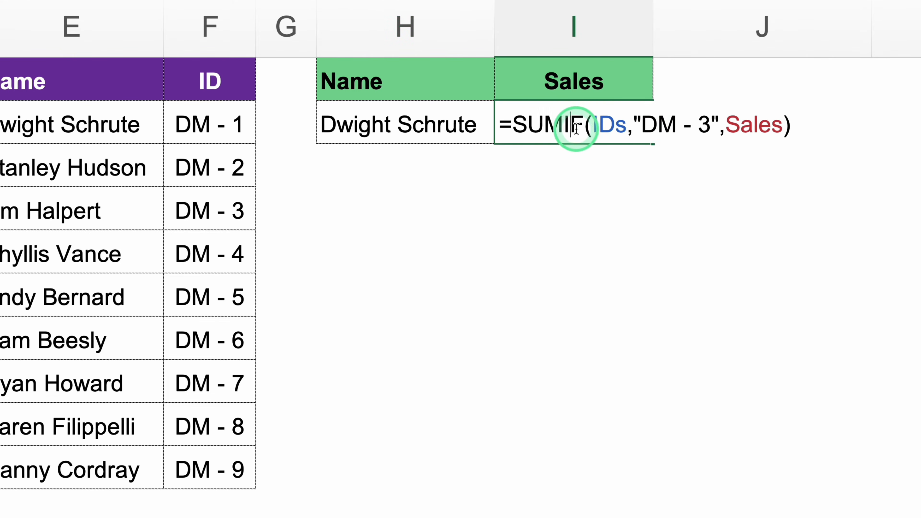
key("Return")
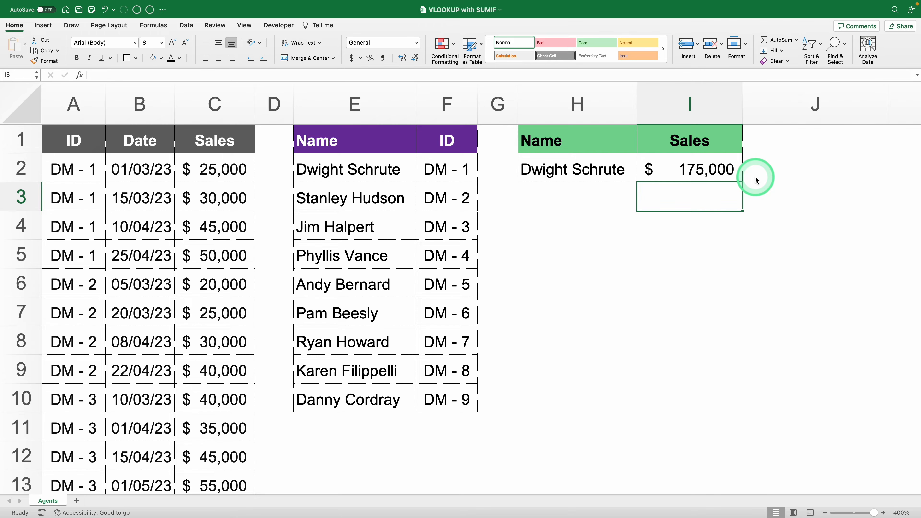
Set the lookup name in H2 back to the agent with ID DM - 3
left_click(612, 168)
left_click(641, 177)
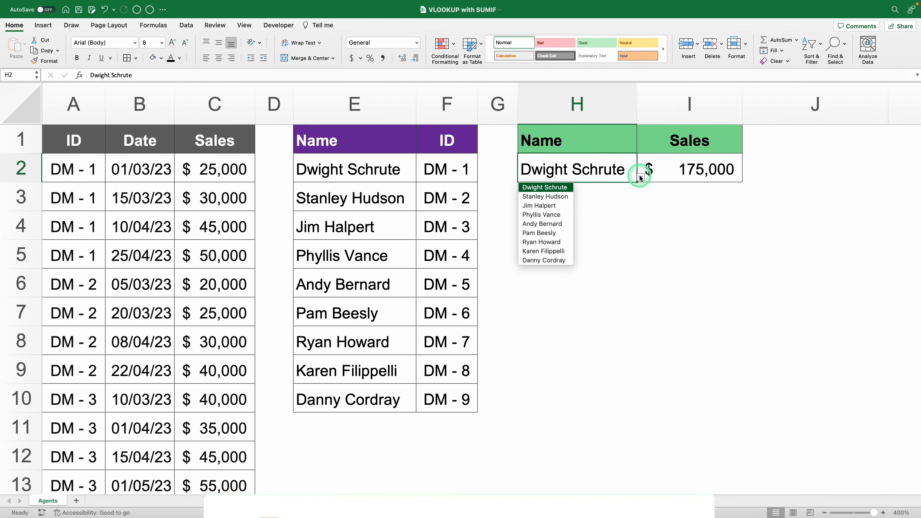
left_click(555, 205)
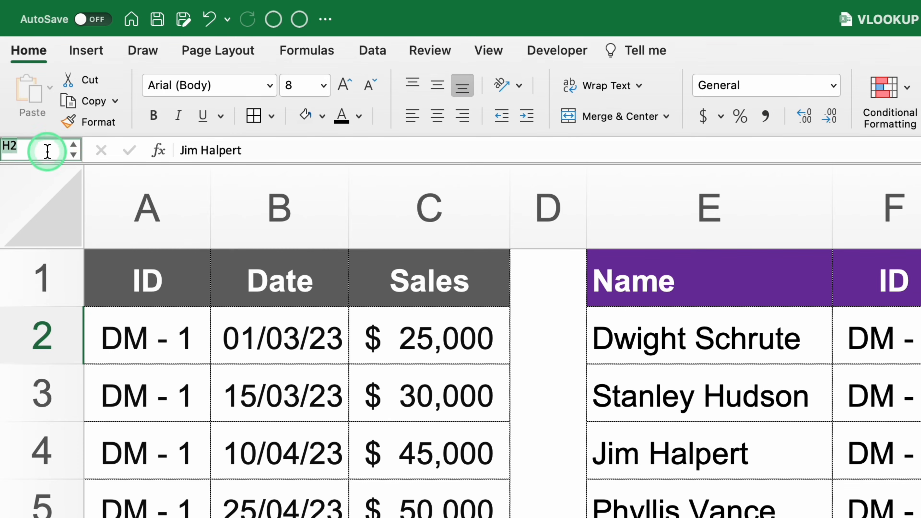
Assign the name NameWanted to the lookup name cell H2
left_click(22, 75)
type("NameWanted")
key("Return")
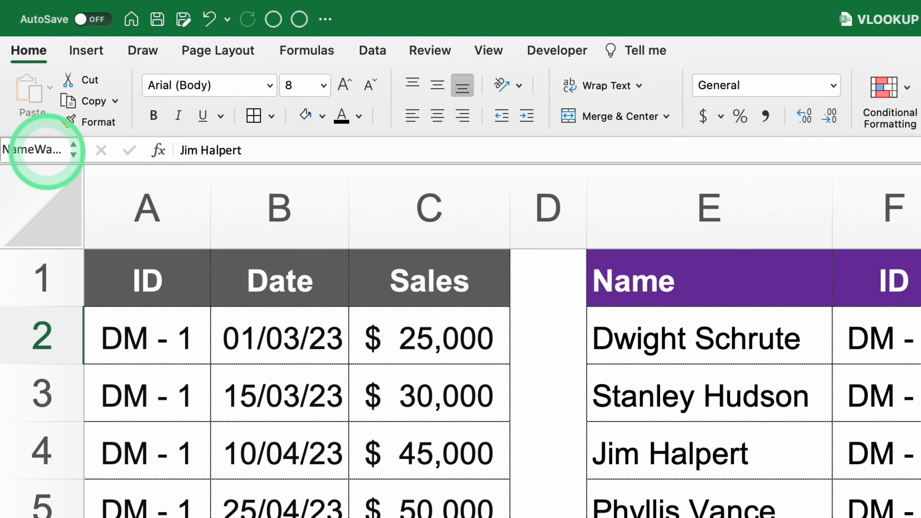
Assign the name CodeFinder to the name-and-ID lookup table in E1:F10, including its headers
left_click(608, 276)
key("ctrl+shift+Right")
key("ctrl+shift+Down")
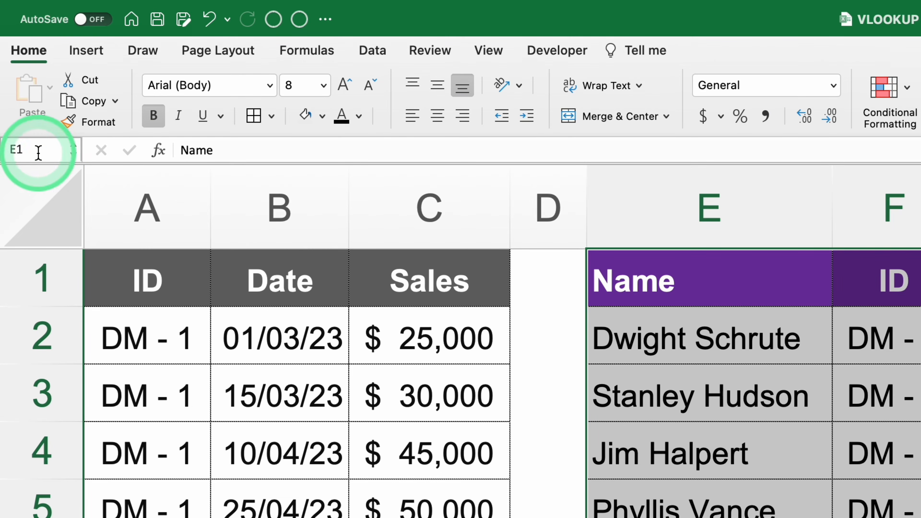
left_click(19, 75)
type("CodeF")
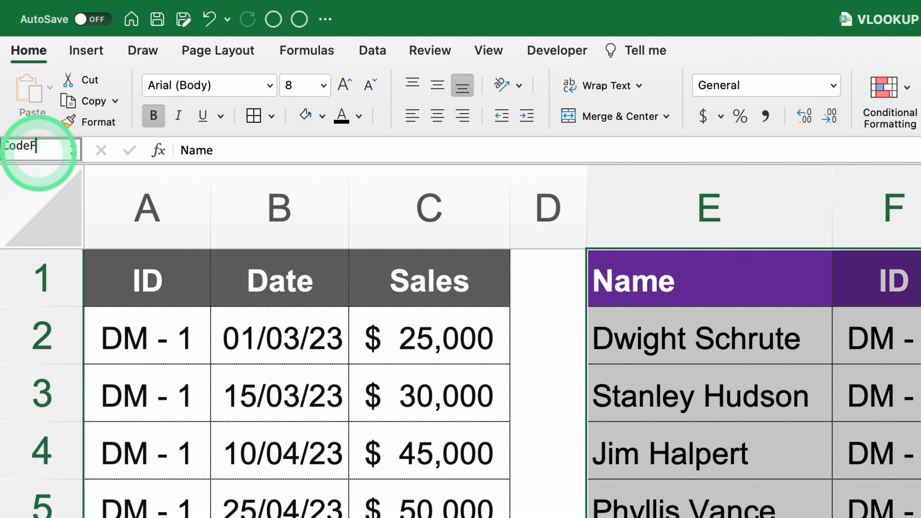
type("ind")
key("Return")
Enter the formula =VLOOKUP(NameWanted,CodeFinder,2,FALSE) in H4 to return the chosen agent's ID
left_click(577, 232)
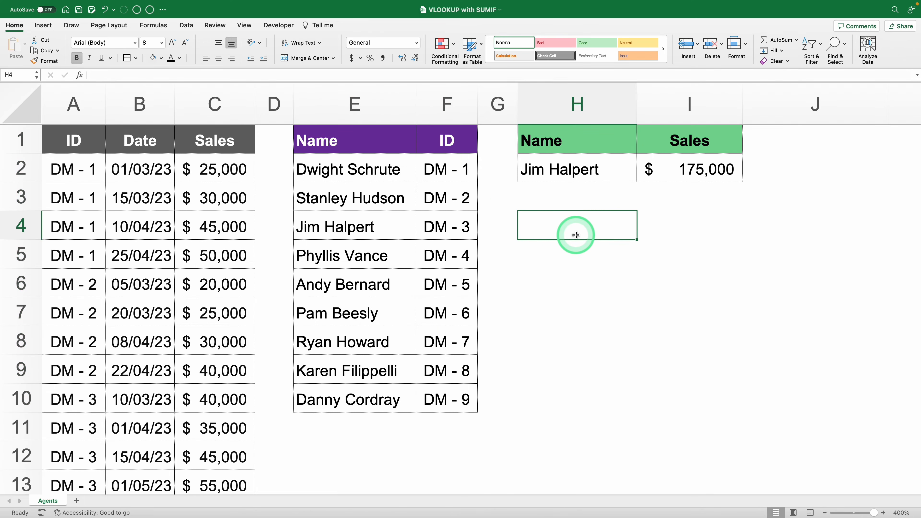
type("=vlo")
key("Tab")
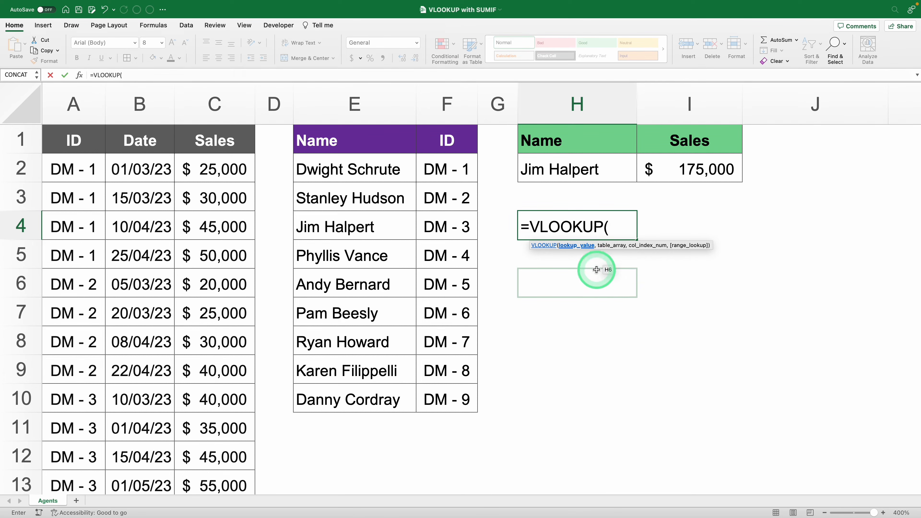
type("NameWanted")
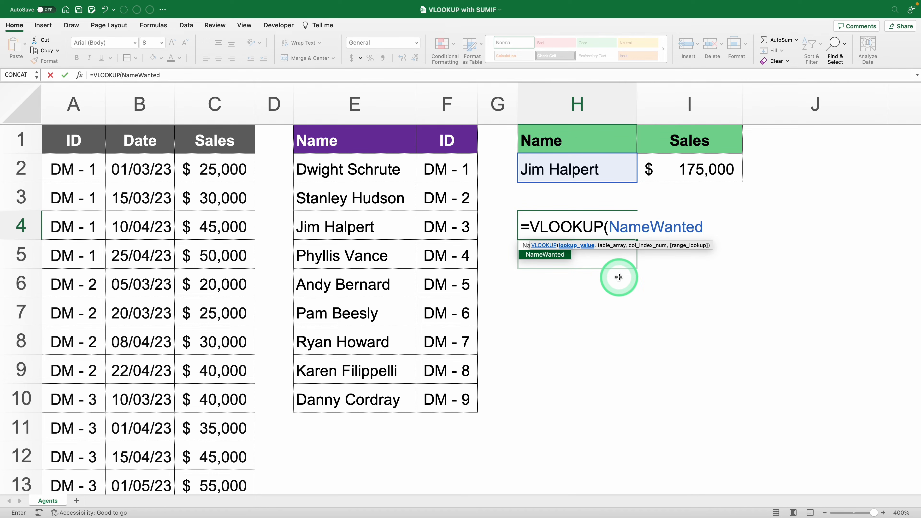
type(",")
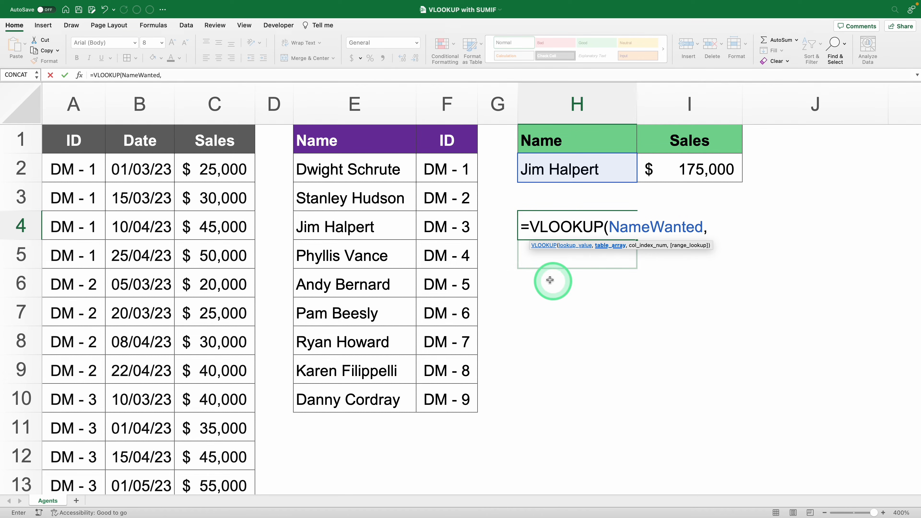
type("CodeFinder")
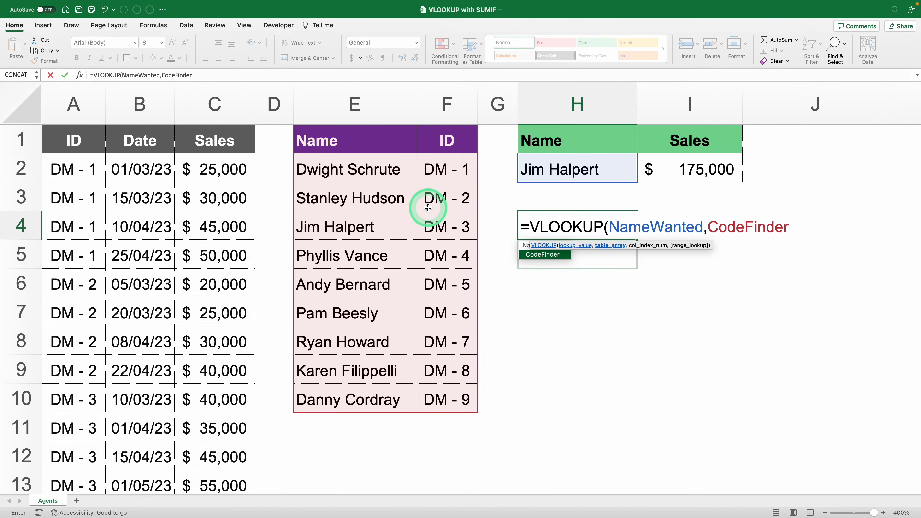
type(",2")
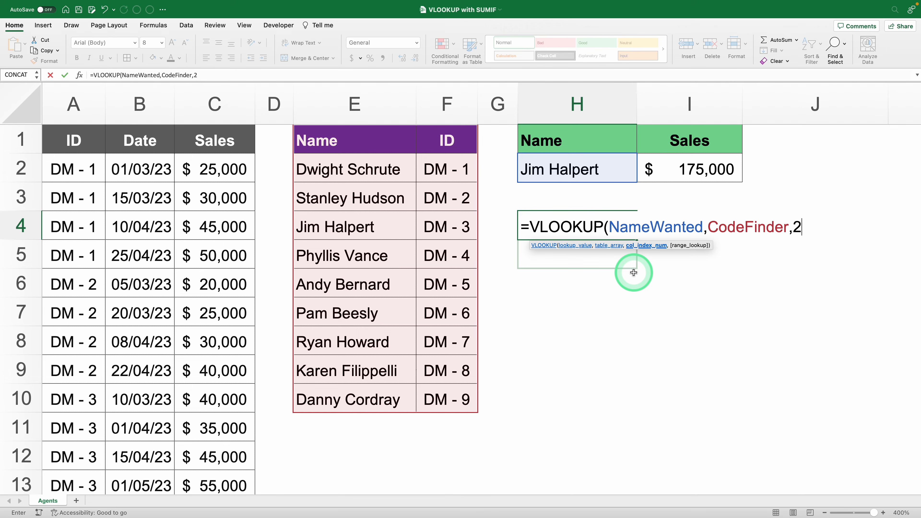
type(",")
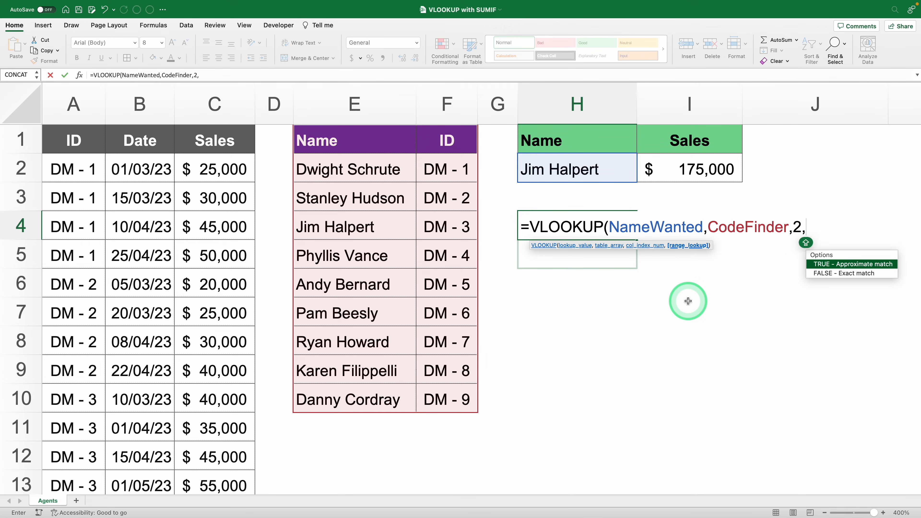
type("FALSE)")
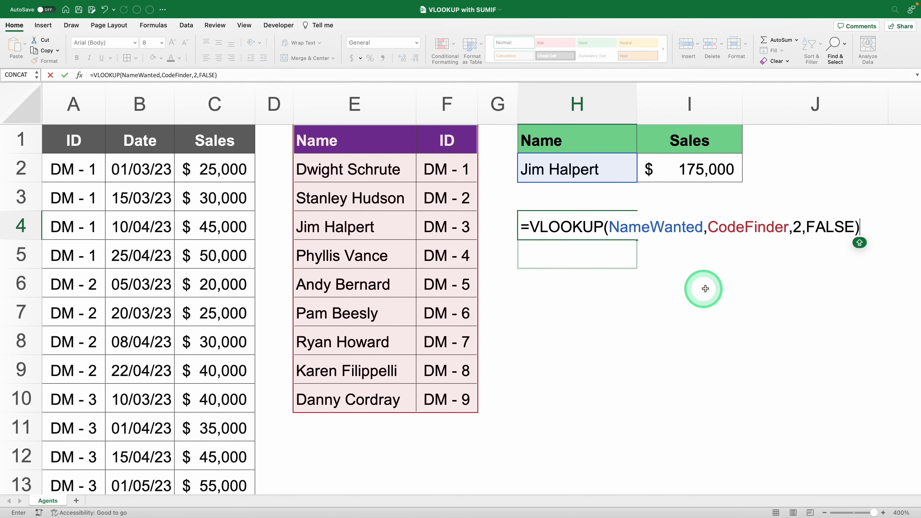
key("Return")
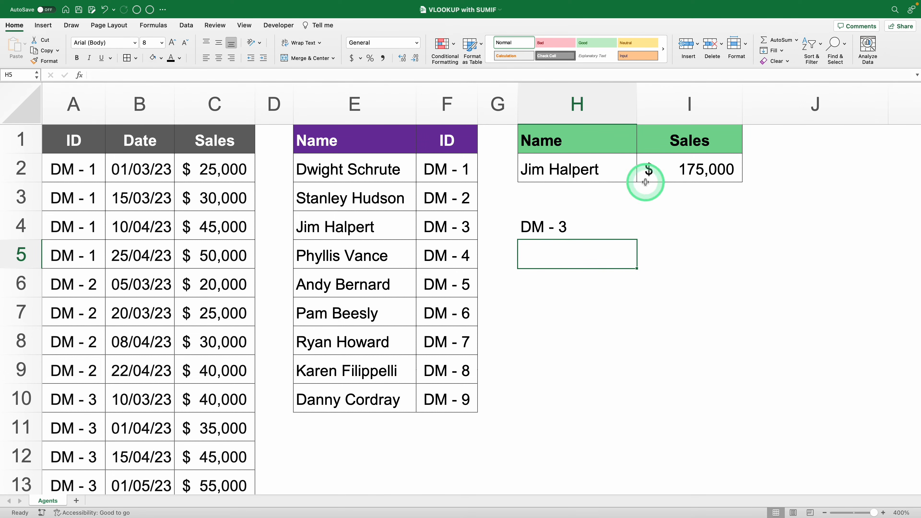
Copy the VLOOKUP expression from H4 without its equals sign and replace the "DM - 3" criterion in the I2 SUMIF formula with it
left_click(548, 227)
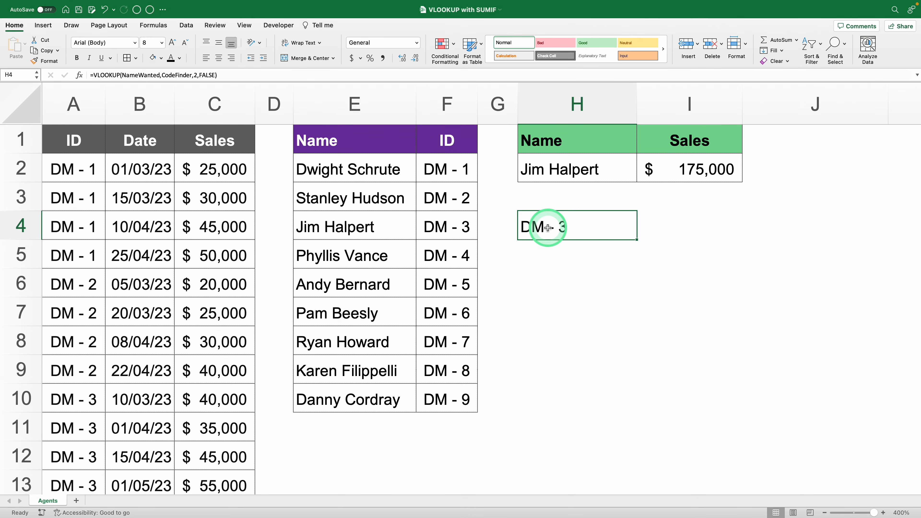
double_click(573, 228)
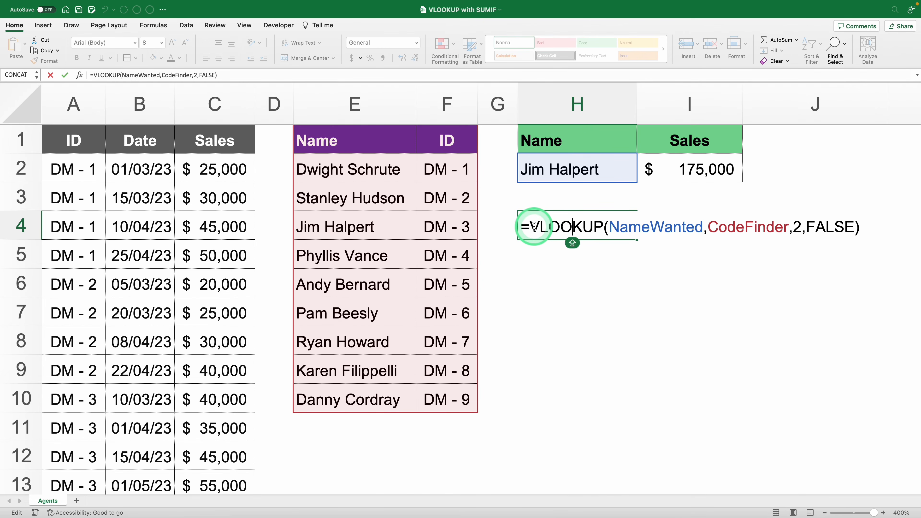
left_click_drag(530, 227, 878, 246)
key("super+c")
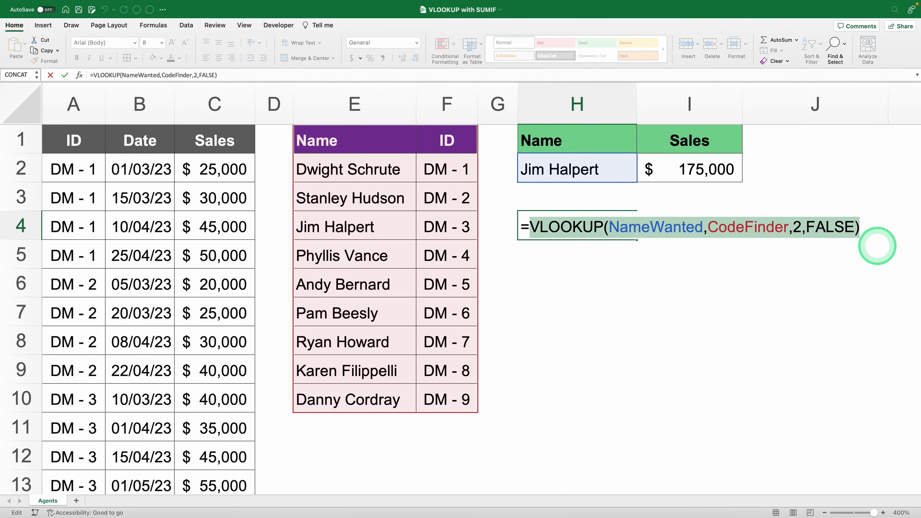
key("Return")
double_click(705, 164)
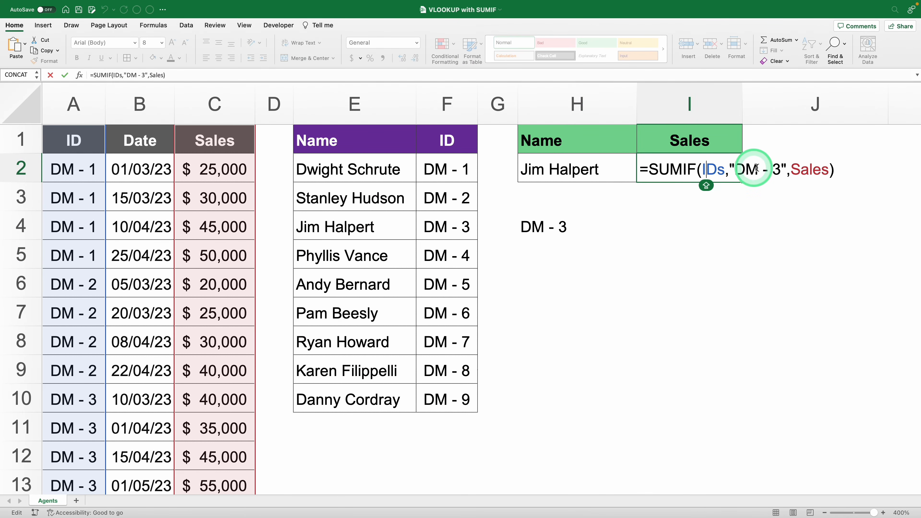
left_click_drag(786, 168, 730, 168)
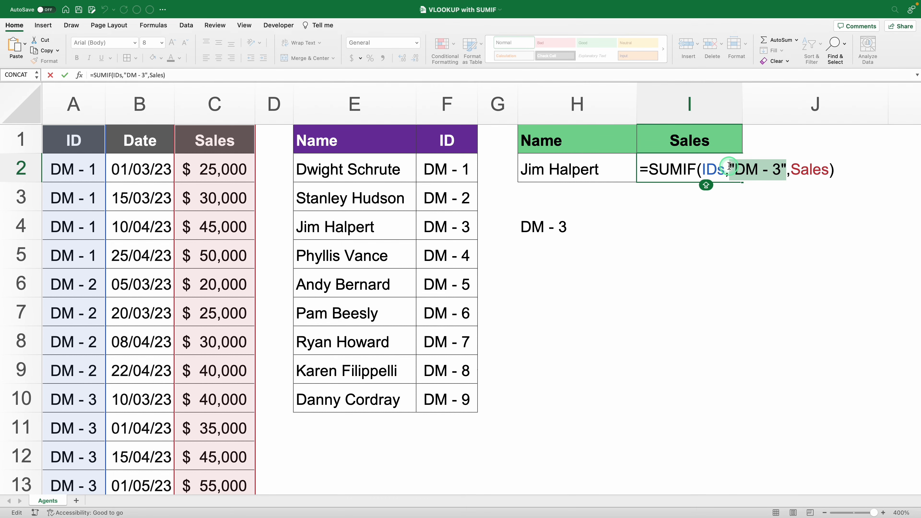
key("super+v")
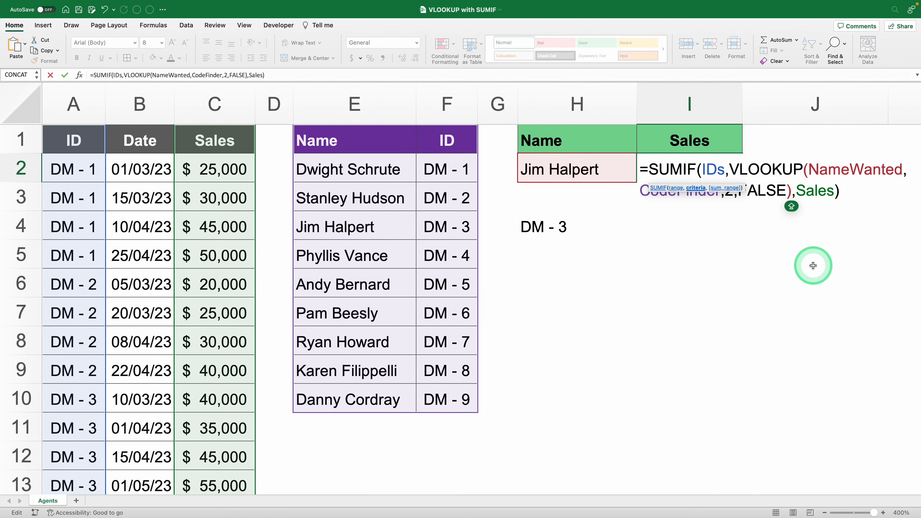
key("Return")
Test the combined formula by changing the lookup name in H2 to the agent with ID DM - 1, and to the one with ID DM - 5
left_click(617, 171)
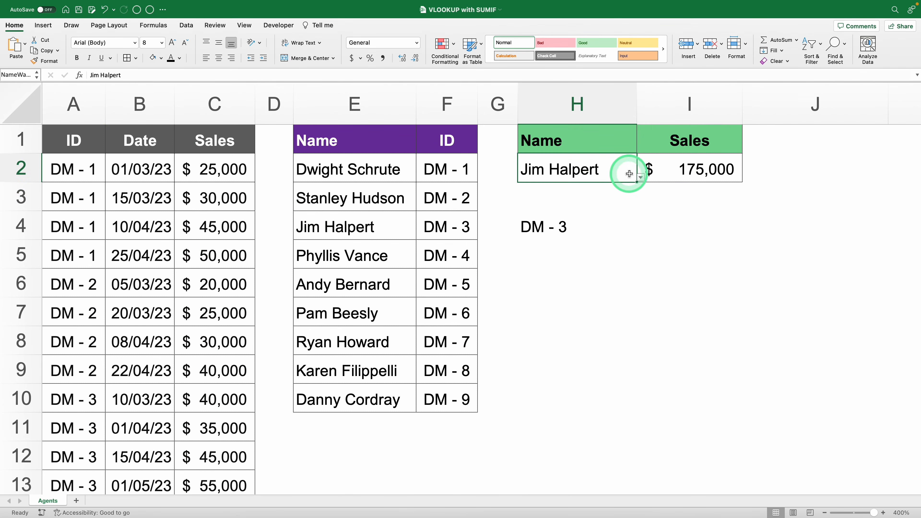
left_click(642, 181)
left_click(552, 184)
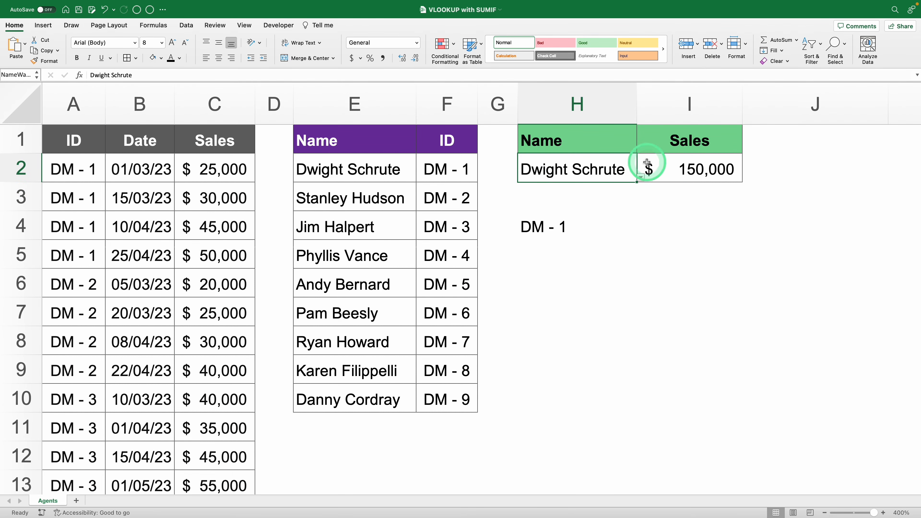
left_click(640, 178)
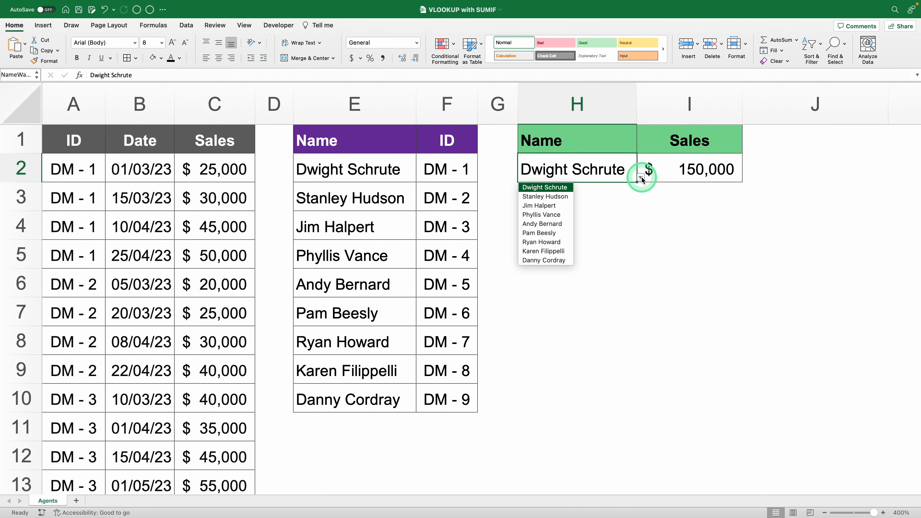
left_click(546, 225)
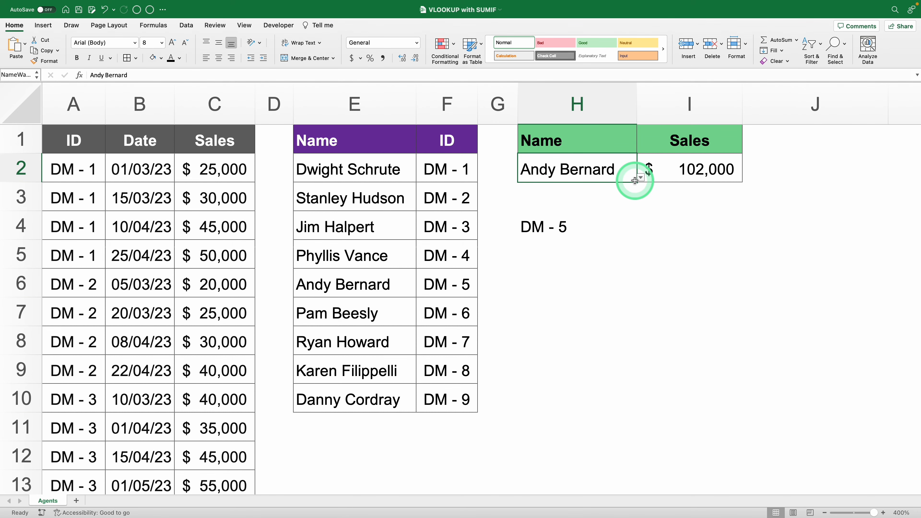